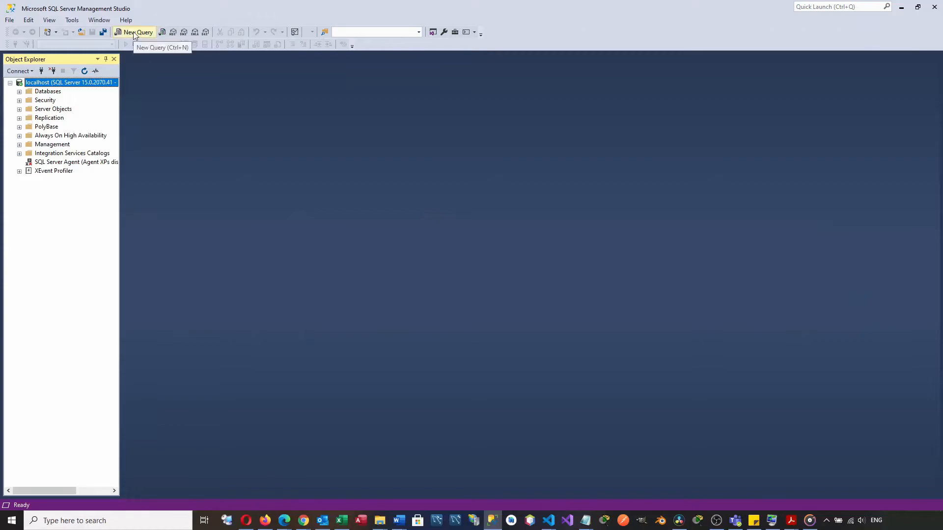
{"action": "left_click", "coordinate": [134, 33]}
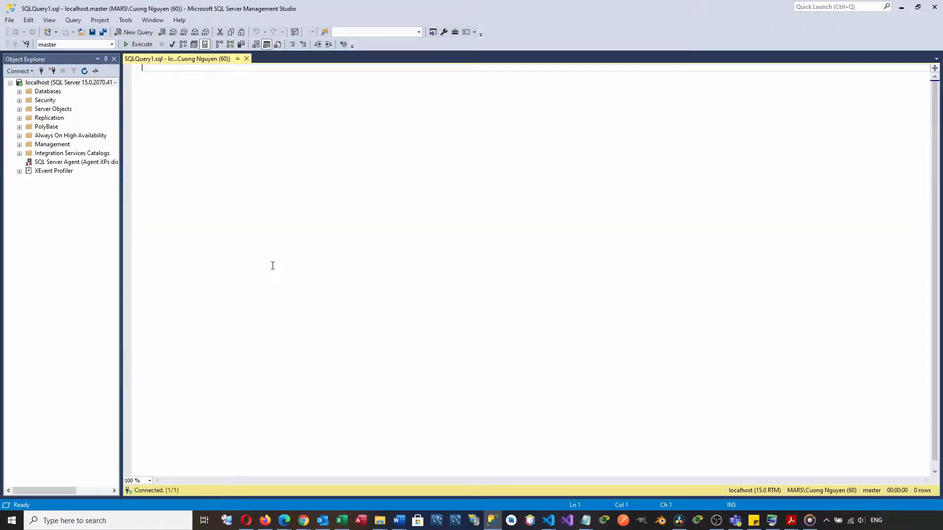
{"action": "type", "text": "select @@VERSION"}
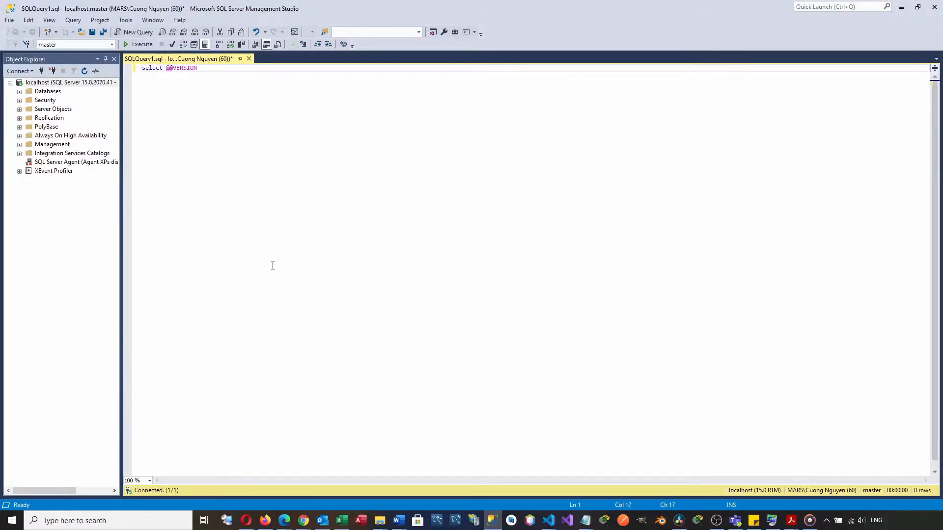
{"action": "key", "text": "F5"}
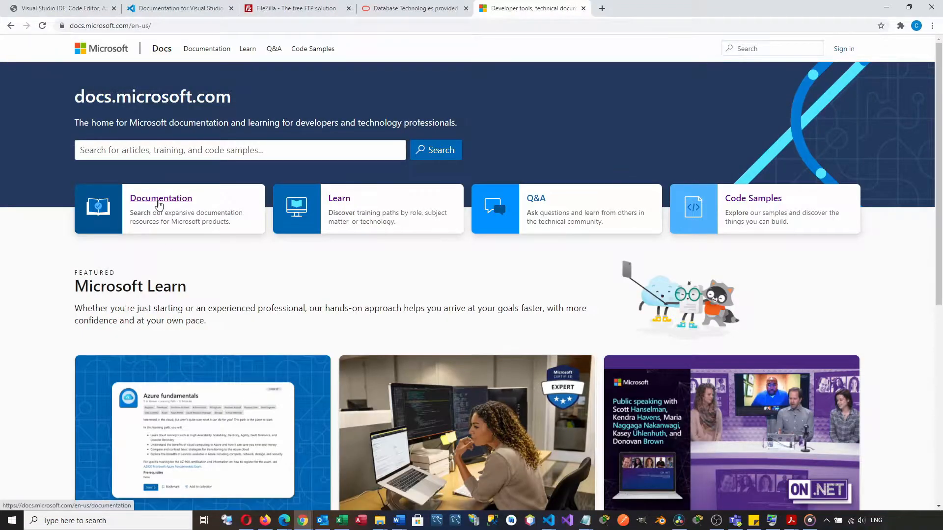
- Switch to the browser's Microsoft technical documentation and open the database samples page of the Microsoft SQL documentation
{"action": "left_click", "coordinate": [157, 202]}
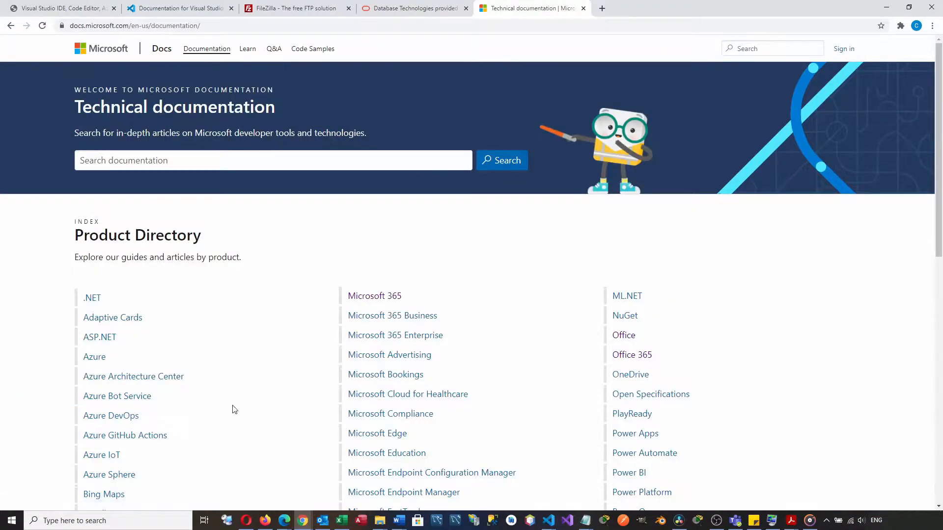
{"action": "scroll", "coordinate": [235, 409], "scroll_direction": "down", "scroll_amount": 7}
{"action": "left_click", "coordinate": [621, 271]}
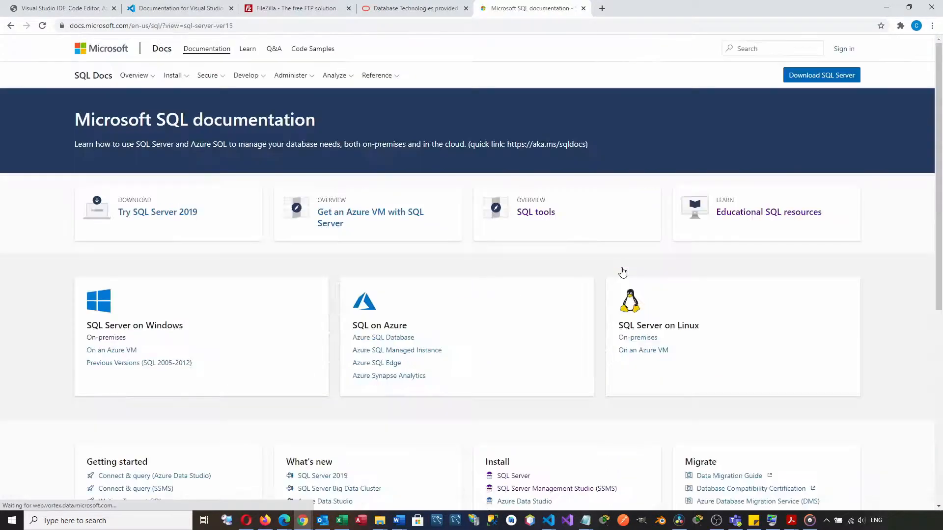
{"action": "scroll", "coordinate": [440, 354], "scroll_direction": "down", "scroll_amount": 7}
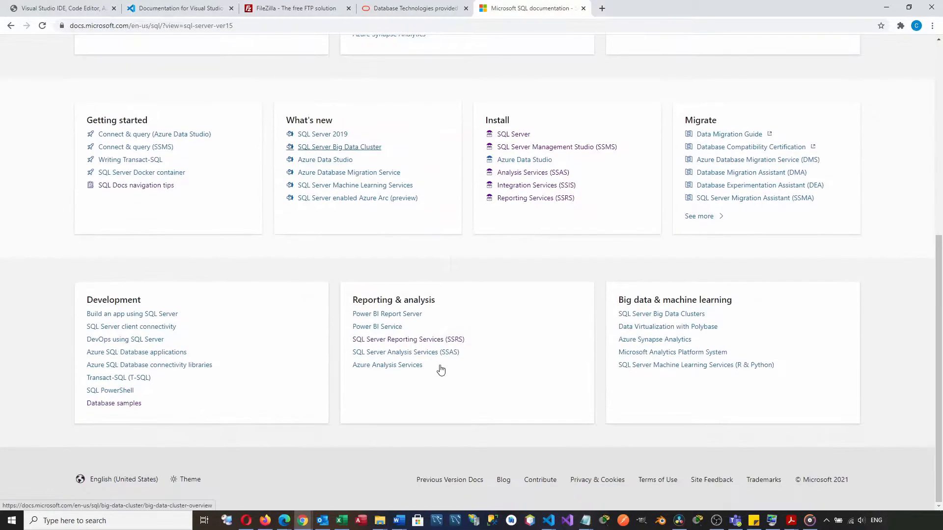
{"action": "left_click", "coordinate": [112, 407]}
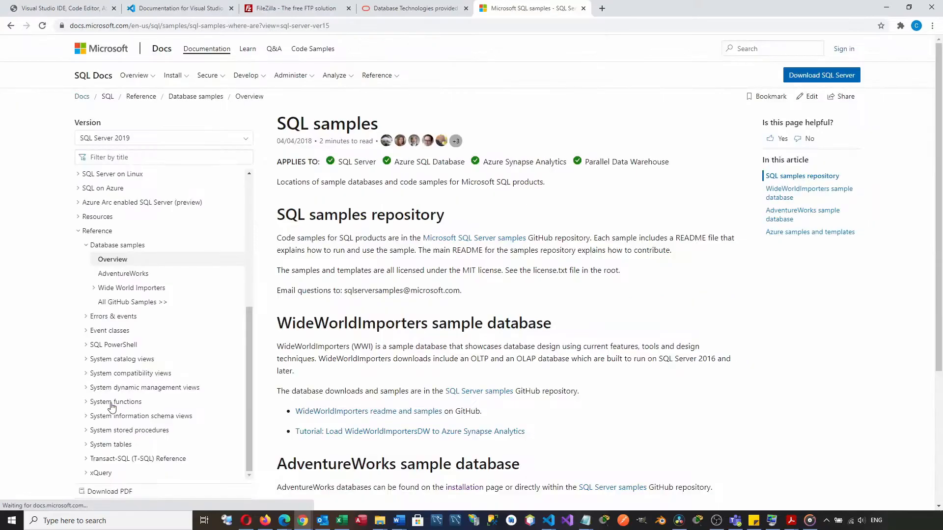
- Open the AdventureWorks sample databases page and download AdventureWorks2019.bak and AdventureWorksDW2019.bak
{"action": "scroll", "coordinate": [358, 387], "scroll_direction": "down", "scroll_amount": 4}
{"action": "scroll", "coordinate": [358, 387], "scroll_direction": "up", "scroll_amount": 3}
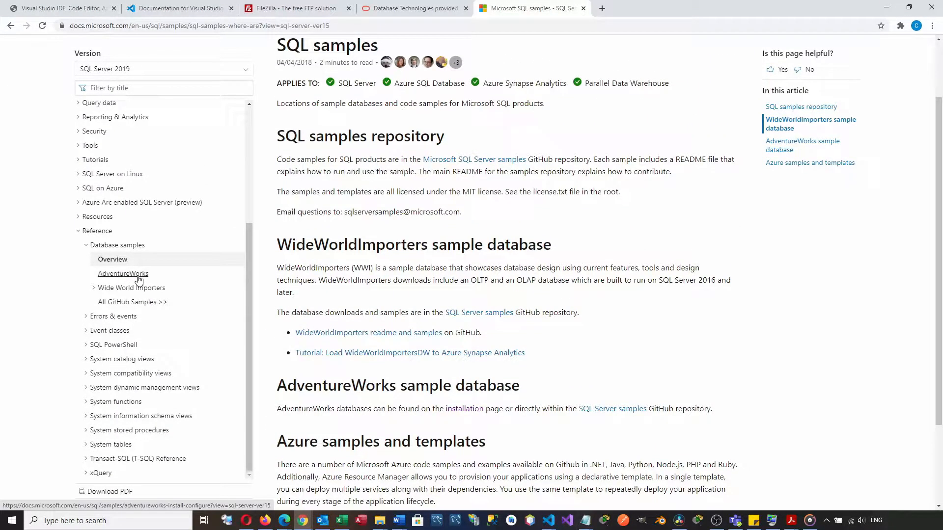
{"action": "left_click", "coordinate": [138, 278]}
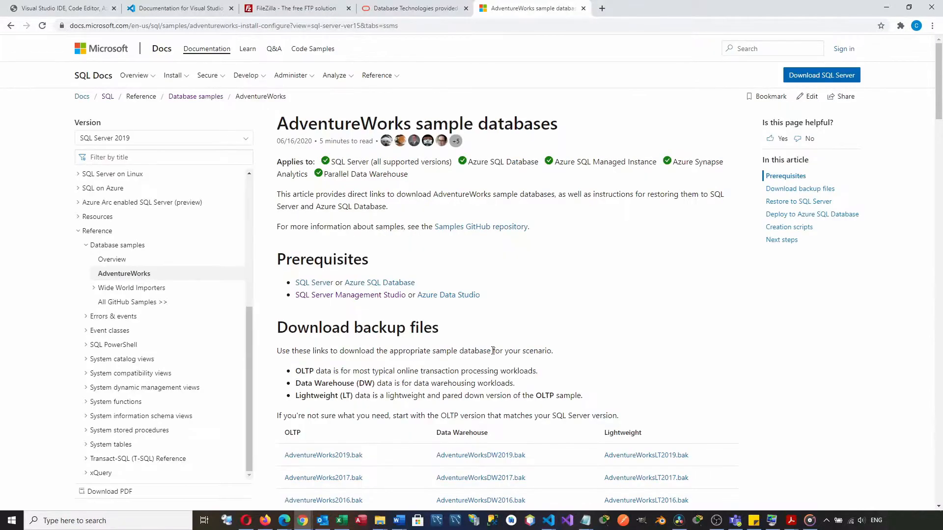
{"action": "scroll", "coordinate": [551, 370], "scroll_direction": "down", "scroll_amount": 4}
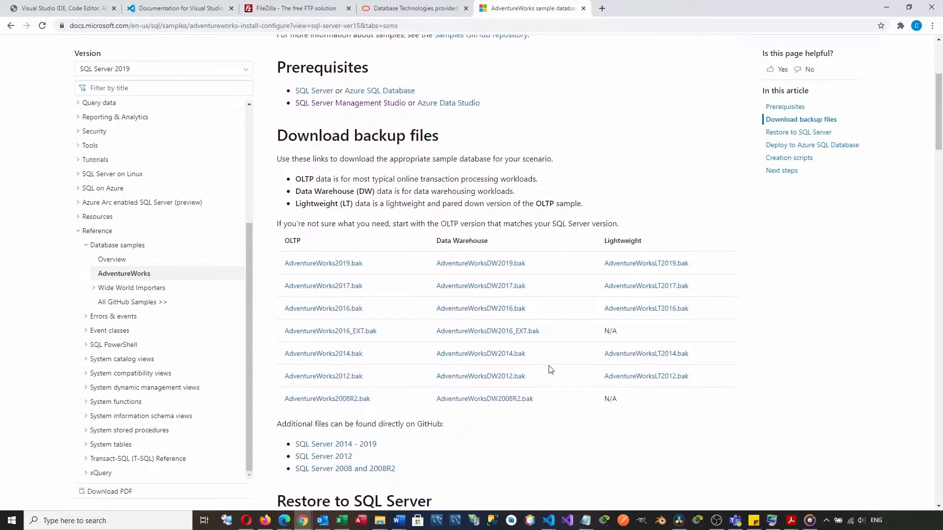
{"action": "left_click", "coordinate": [338, 266]}
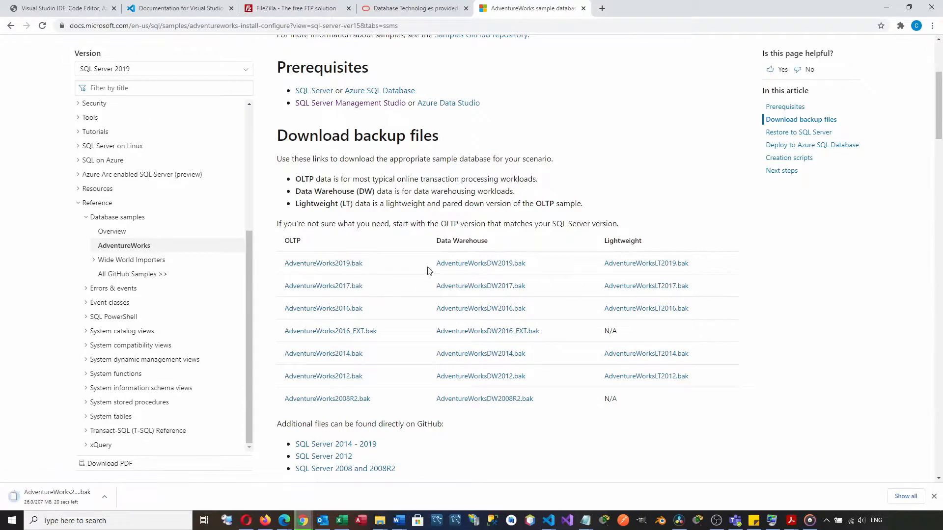
{"action": "left_click", "coordinate": [458, 265]}
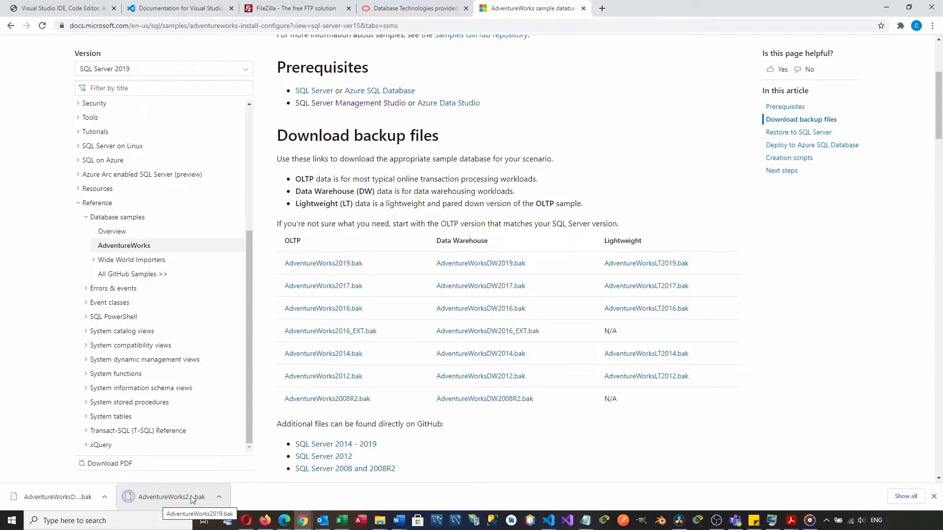
- Bring up the Downloads folder and, in a second File Explorer window, open Microsoft SQL Server\MSSQL15.MSSQLSERVER\MSSQL\Backup, granting access to it
{"action": "mouse_move", "coordinate": [373, 519]}
{"action": "left_click", "coordinate": [344, 490]}
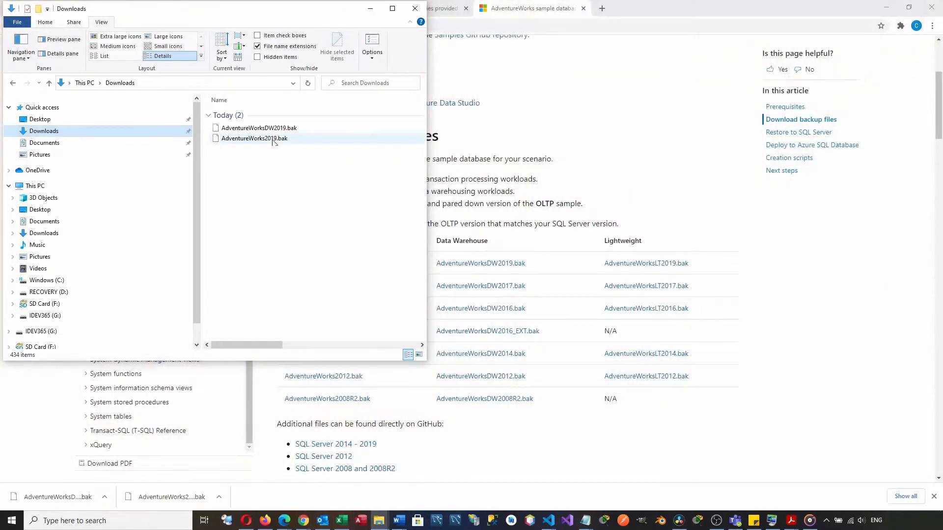
{"action": "left_click", "coordinate": [420, 484]}
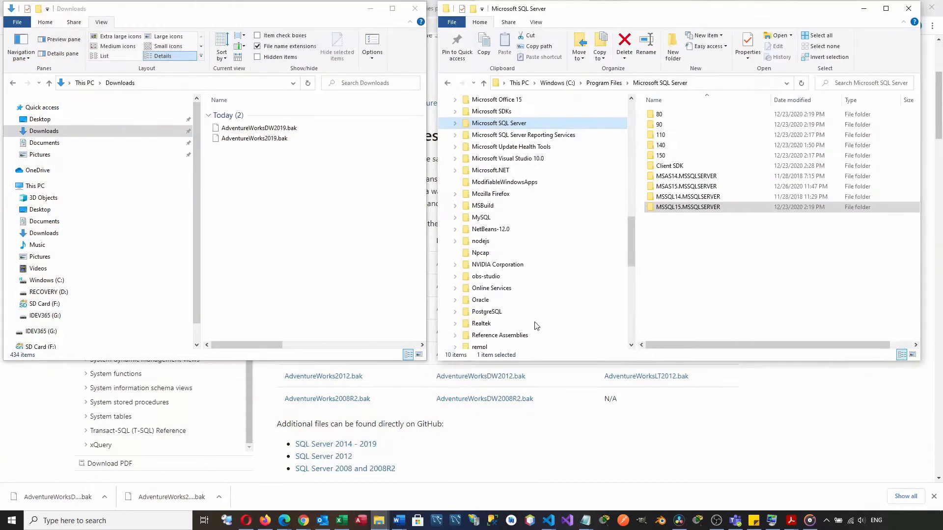
{"action": "left_click", "coordinate": [702, 84]}
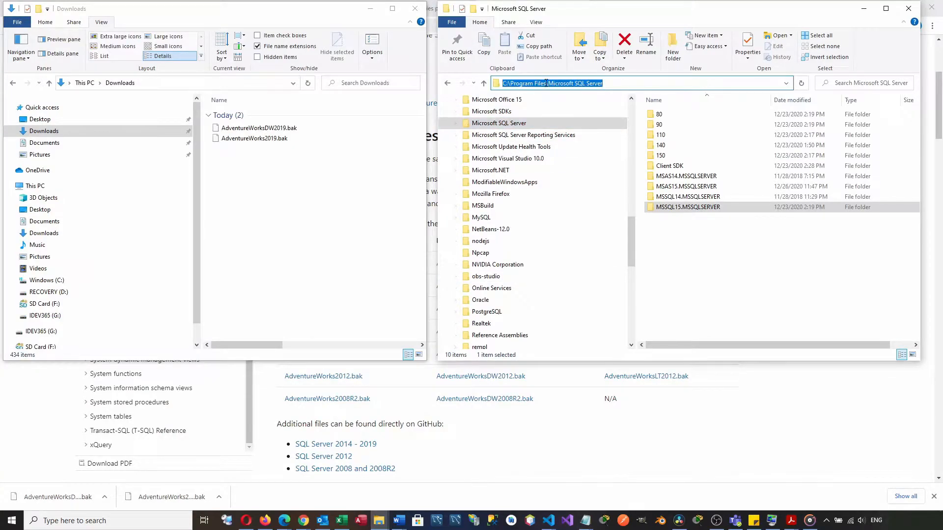
{"action": "left_click", "coordinate": [455, 123]}
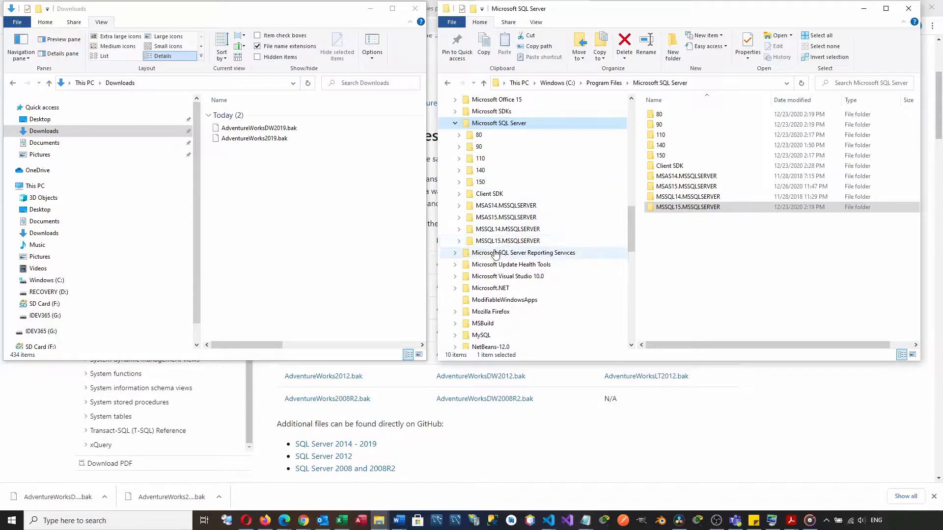
{"action": "left_click", "coordinate": [459, 241]}
{"action": "left_click", "coordinate": [488, 264]}
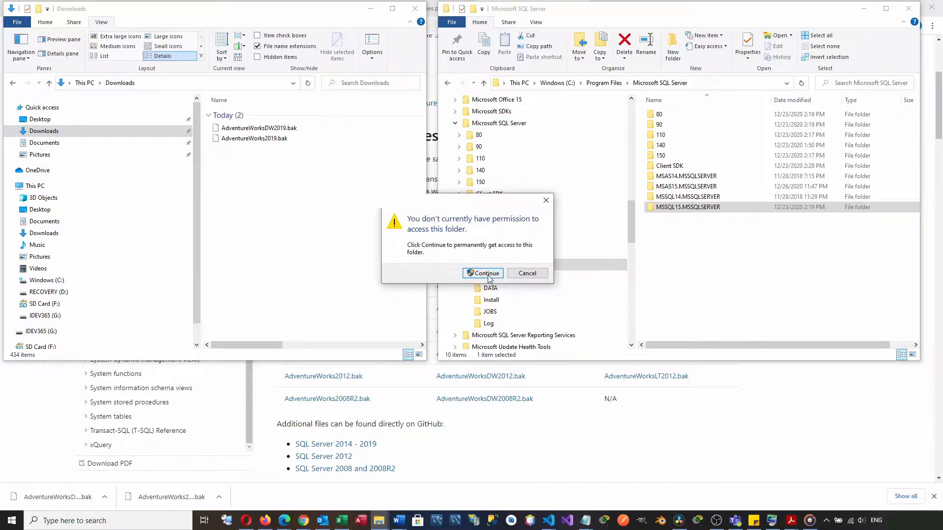
{"action": "left_click", "coordinate": [487, 274]}
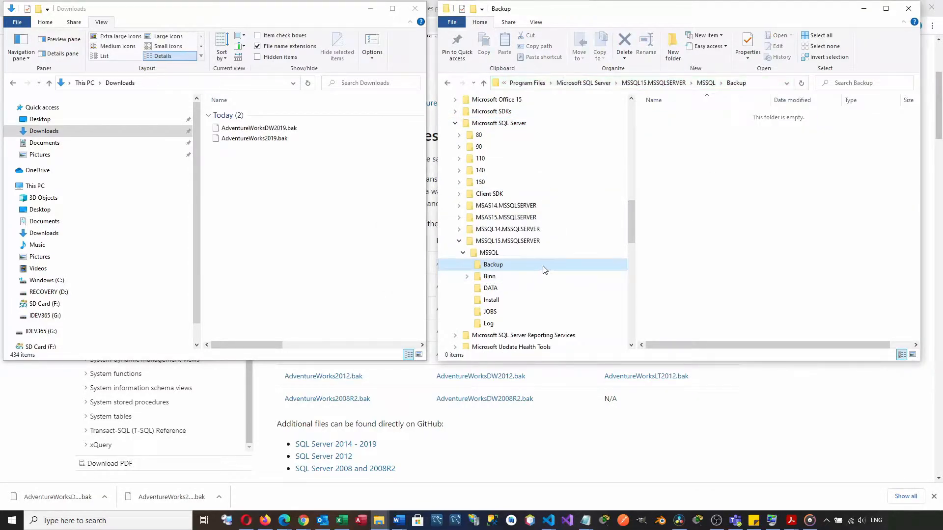
- Copy AdventureWorks2019.bak and AdventureWorksDW2019.bak from Downloads into the MSSQL Backup folder
{"action": "left_click", "coordinate": [263, 130]}
{"action": "left_click", "coordinate": [264, 140]}
{"action": "left_click", "coordinate": [256, 129]}
{"action": "left_click", "coordinate": [260, 139], "text": "ctrl"}
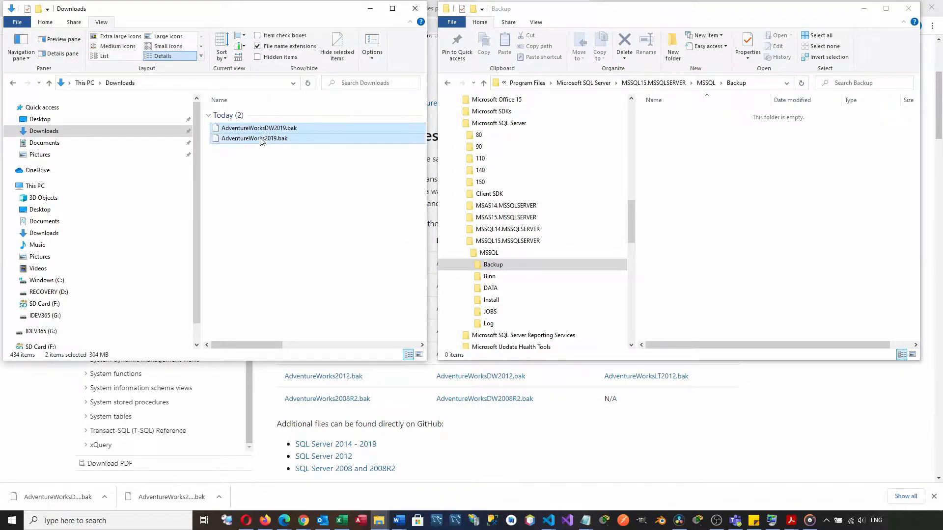
{"action": "left_click", "coordinate": [52, 24]}
{"action": "left_click", "coordinate": [716, 186]}
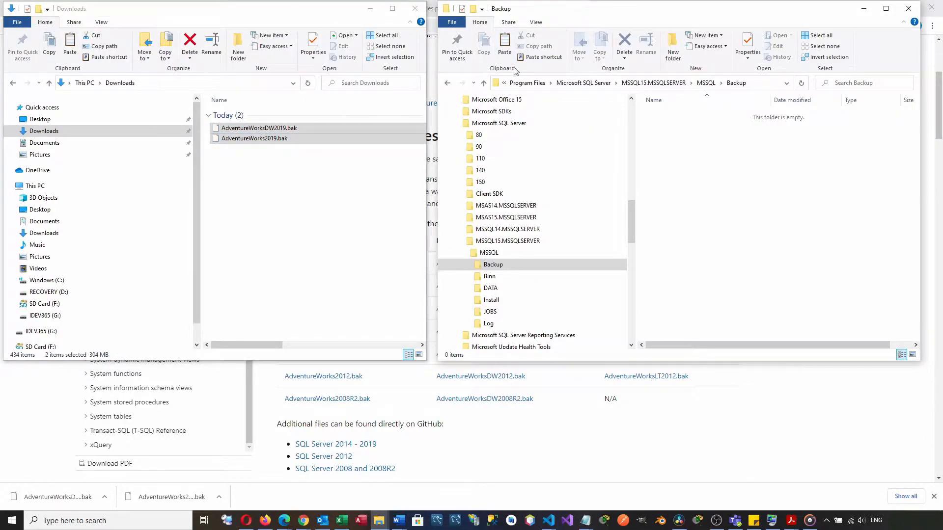
{"action": "left_click", "coordinate": [504, 49]}
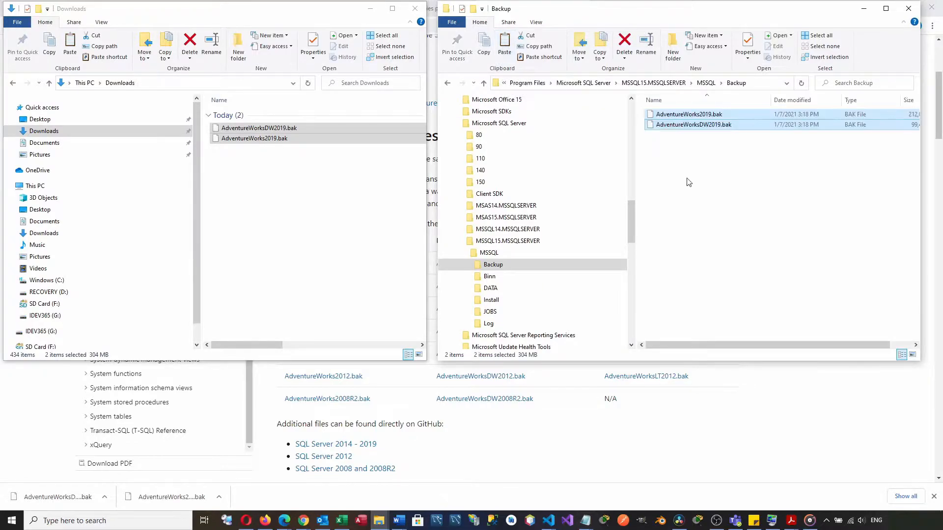
- Switch to SQL Server Management Studio, connect to localhost with Windows Authentication, and expand its databases
{"action": "left_click", "coordinate": [492, 522]}
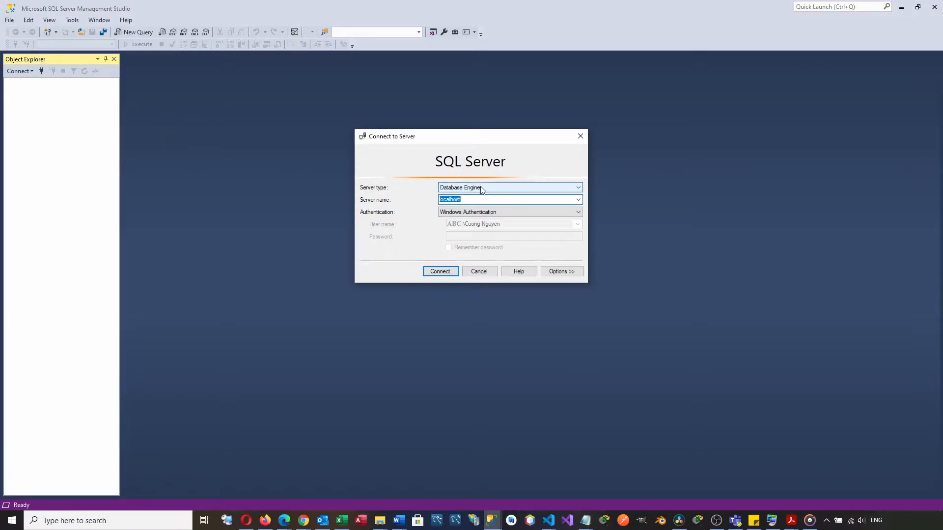
{"action": "left_click", "coordinate": [439, 271]}
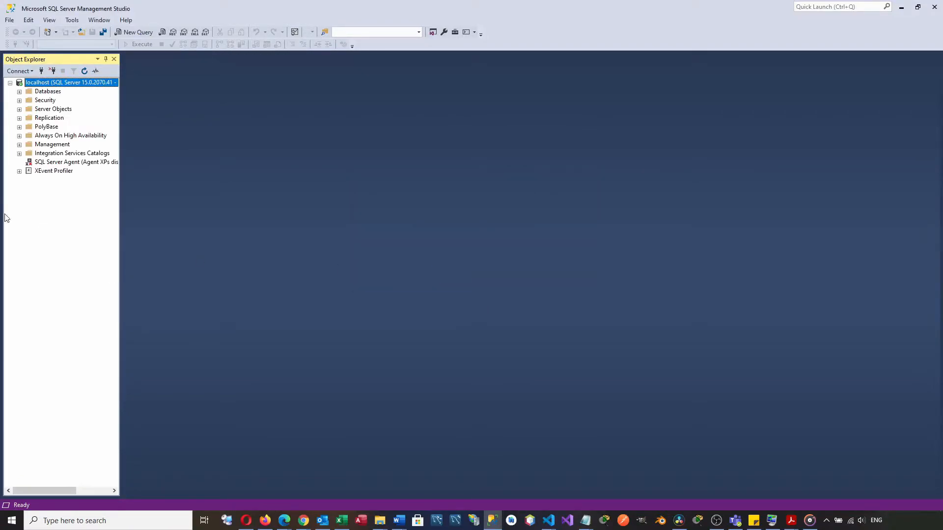
{"action": "left_click", "coordinate": [20, 92]}
- Start a database restore and set its source device to the backup file AdventureWorks2019.bak
{"action": "left_click", "coordinate": [48, 92]}
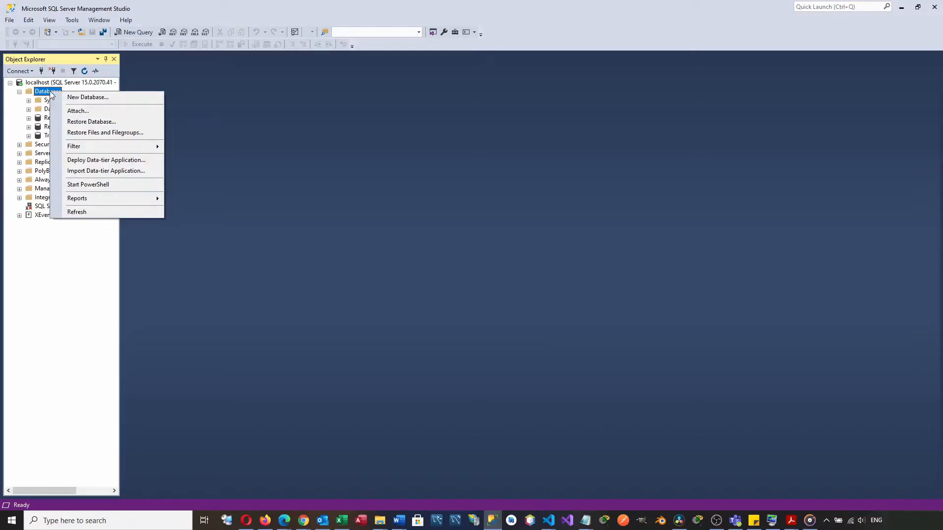
{"action": "left_click", "coordinate": [76, 122]}
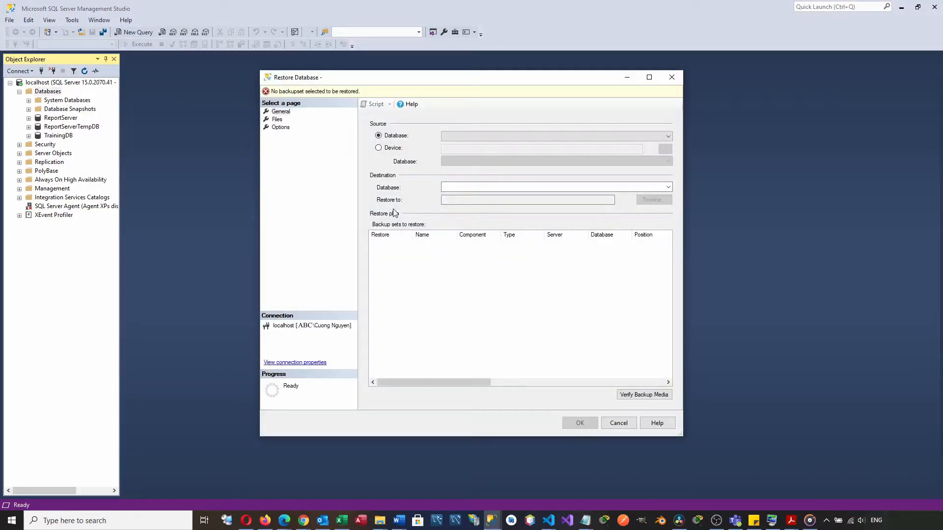
{"action": "left_click", "coordinate": [378, 148]}
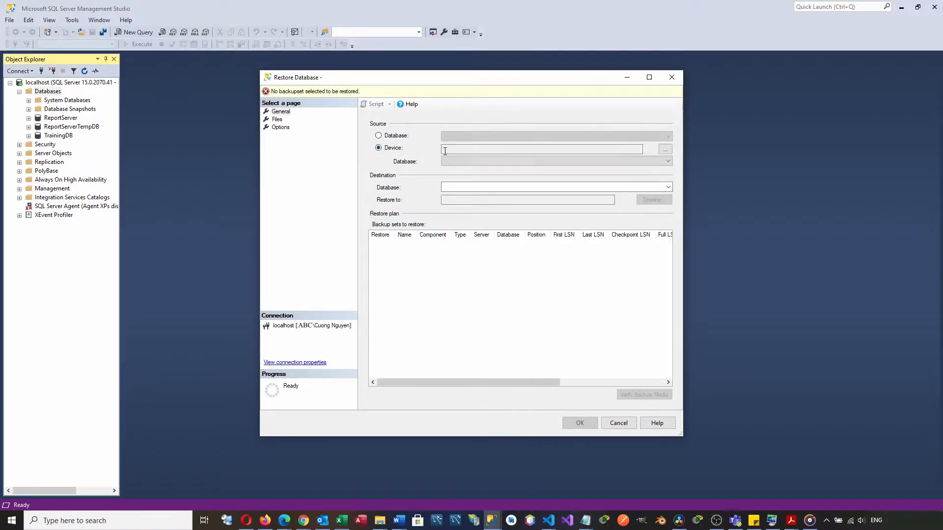
{"action": "left_click", "coordinate": [667, 149]}
{"action": "left_click", "coordinate": [568, 232]}
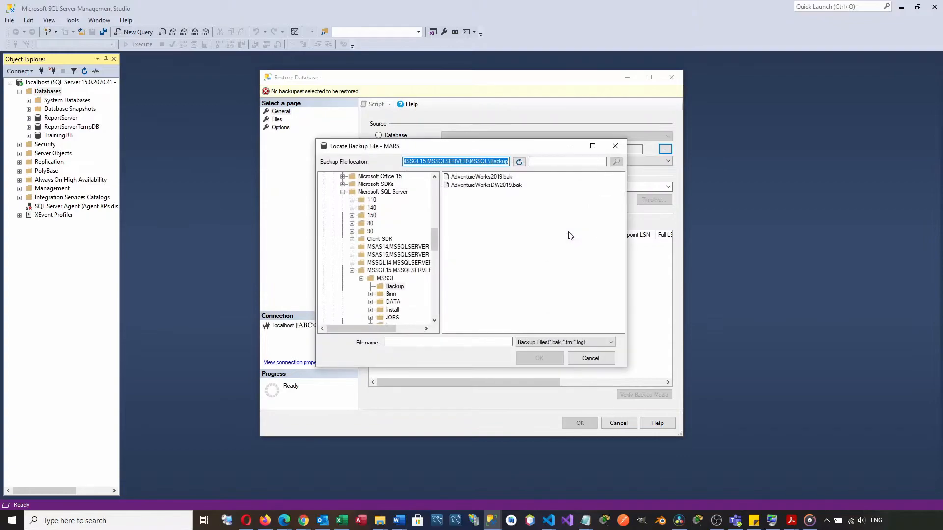
{"action": "left_click", "coordinate": [488, 178]}
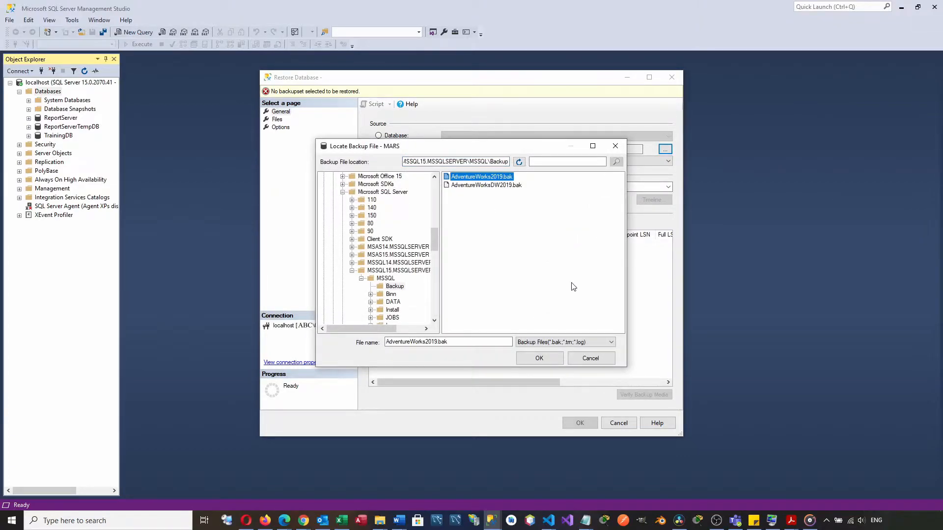
{"action": "left_click", "coordinate": [539, 358]}
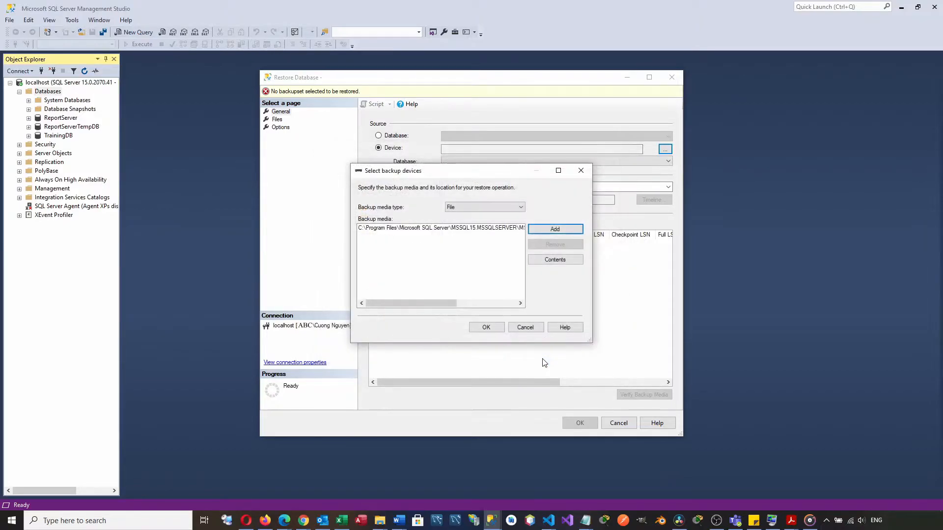
{"action": "left_click", "coordinate": [484, 328]}
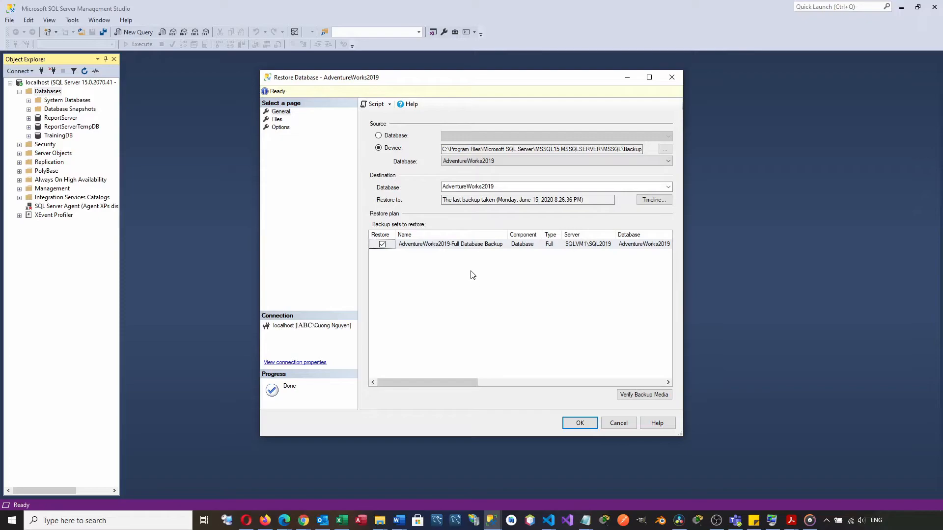
- Restore the AdventureWorks2019 database from its full database backup set and dismiss the completion message
{"action": "left_click", "coordinate": [467, 248]}
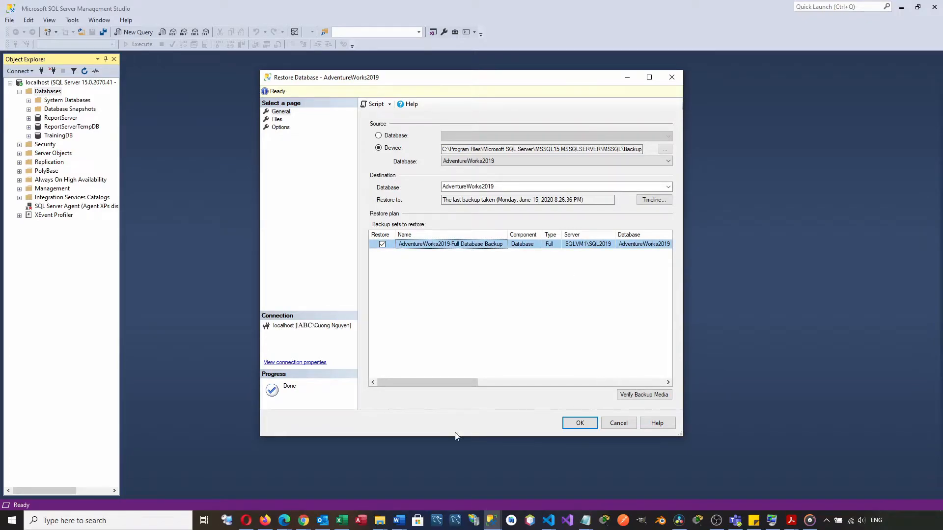
{"action": "left_click", "coordinate": [579, 424]}
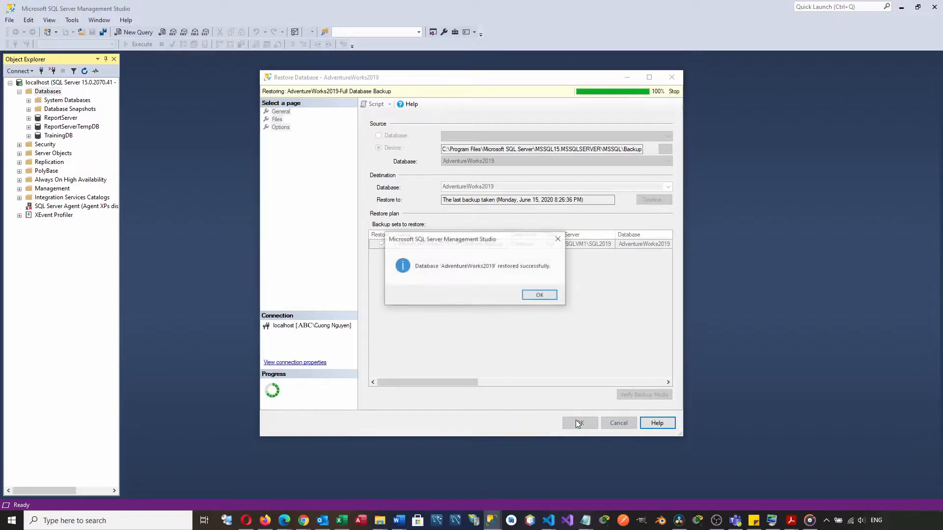
{"action": "left_click", "coordinate": [536, 297]}
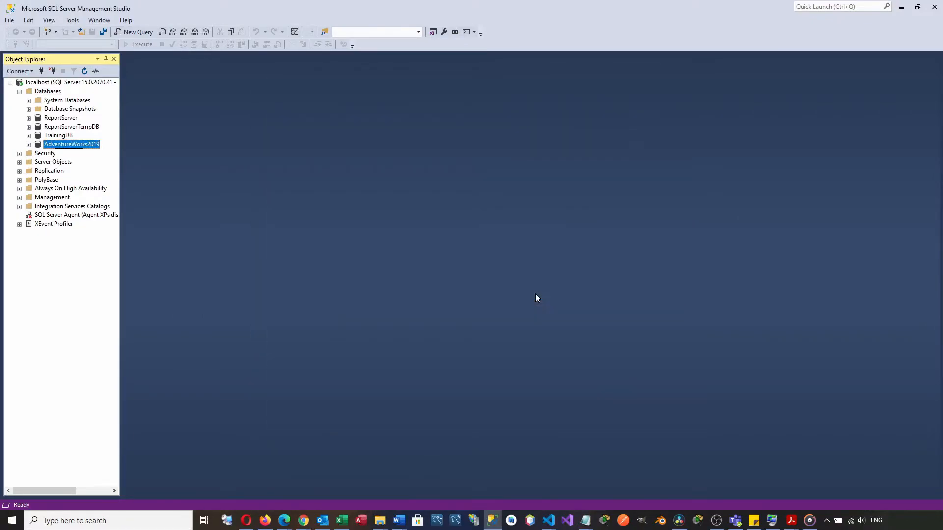
- Expand the restored AdventureWorks2019 database and its tables to examine the table list
{"action": "left_click", "coordinate": [28, 145]}
{"action": "left_click", "coordinate": [37, 163]}
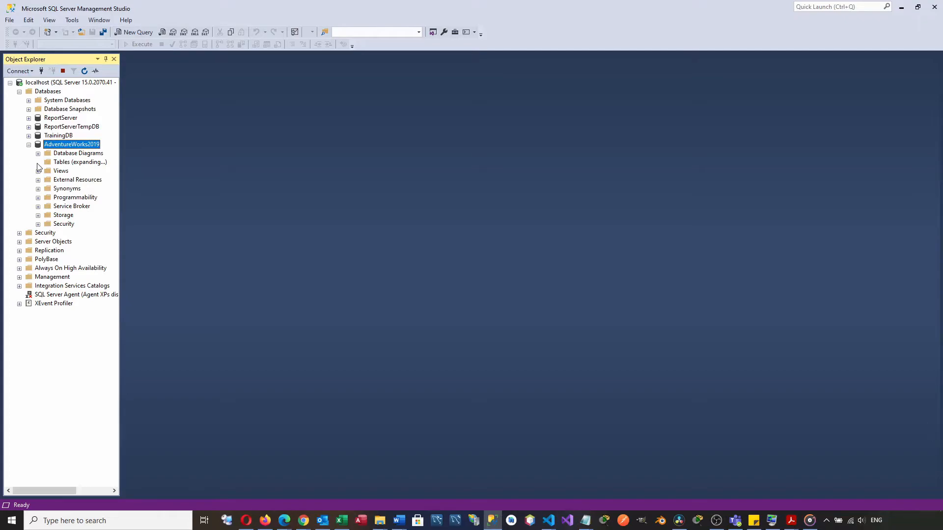
{"action": "left_click_drag", "start_coordinate": [114, 145], "coordinate": [119, 101]}
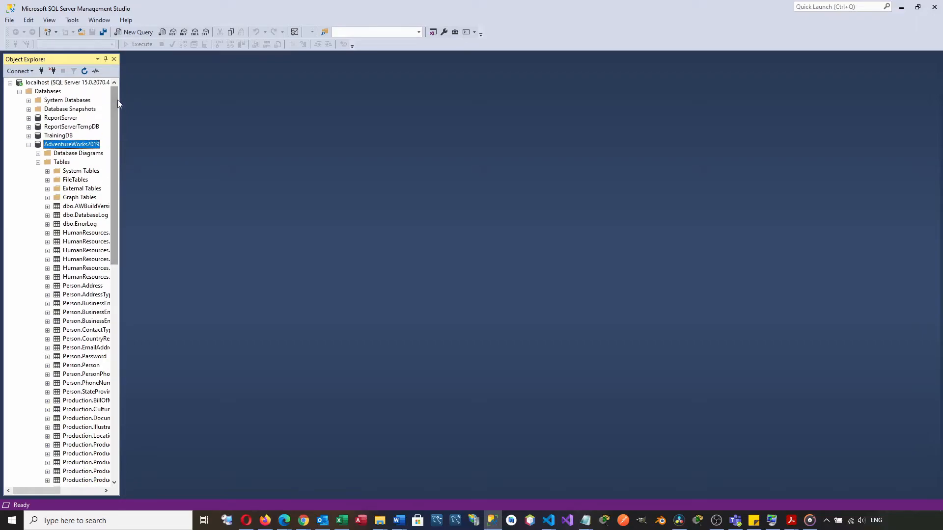
- Collapse the AdventureWorks2019 database tree and start a new database restore on the local server
{"action": "left_click", "coordinate": [38, 163]}
{"action": "left_click", "coordinate": [29, 146]}
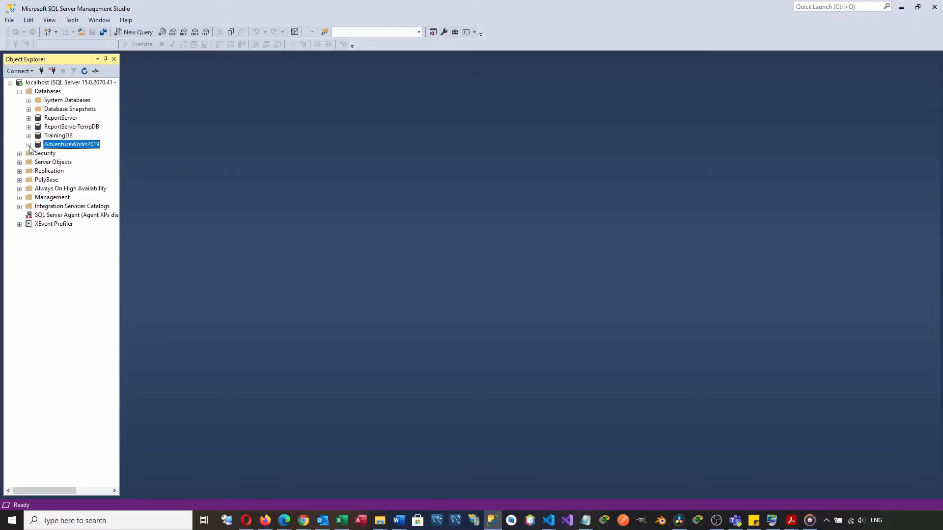
{"action": "left_click", "coordinate": [48, 92]}
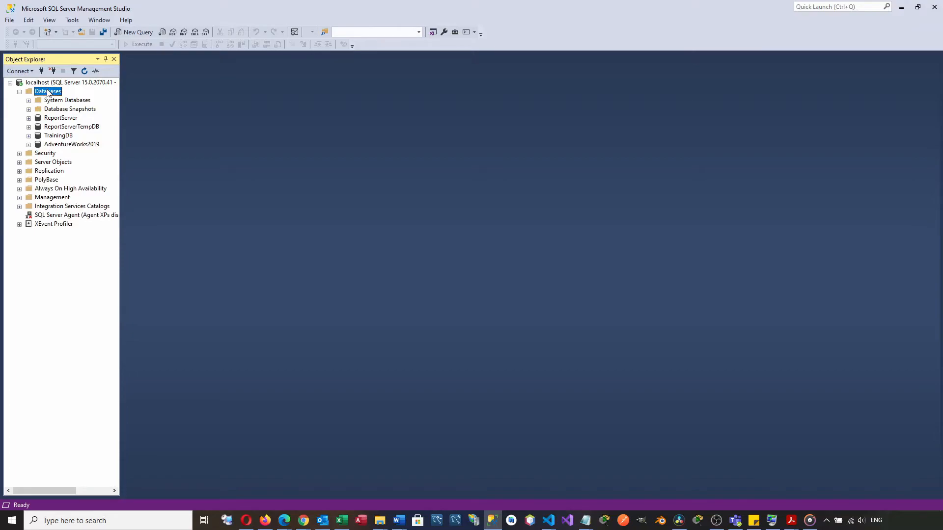
{"action": "right_click", "coordinate": [48, 94]}
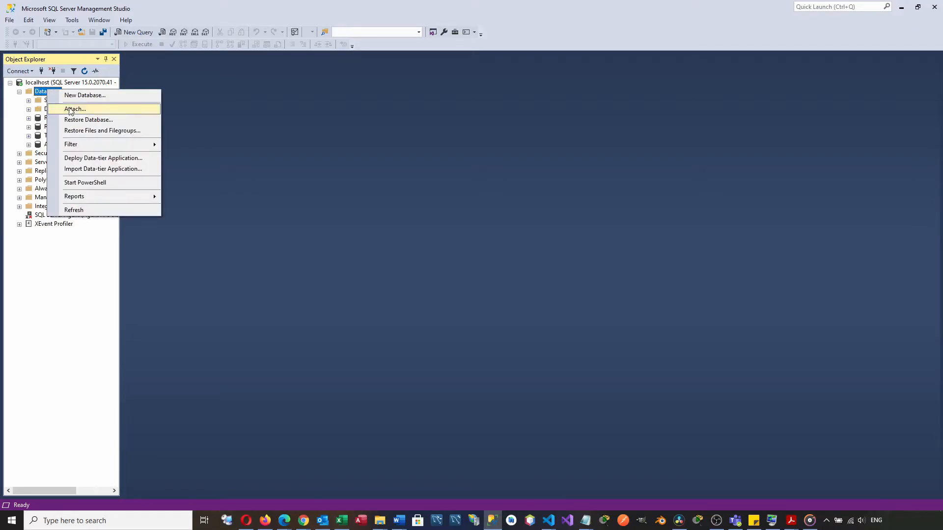
{"action": "left_click", "coordinate": [82, 119]}
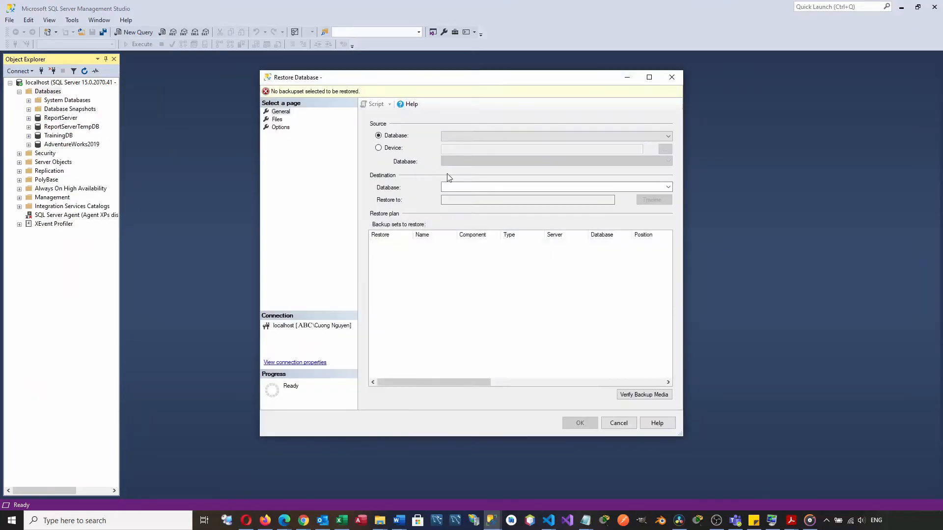
- Set the restore's source device to the backup file AdventureWorksDW2019.bak and restore the AdventureWorksDW2019 database, dismissing the completion message
{"action": "left_click", "coordinate": [378, 149]}
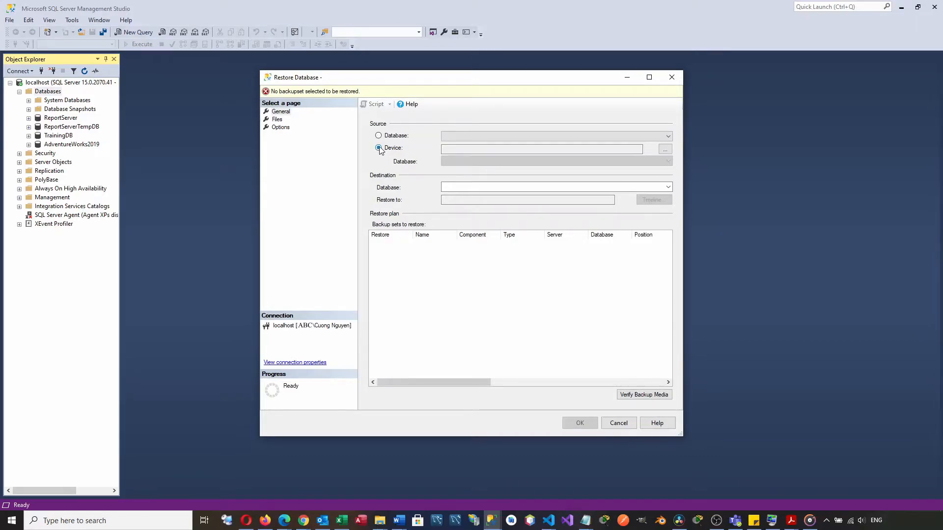
{"action": "left_click", "coordinate": [665, 149]}
{"action": "left_click", "coordinate": [555, 229]}
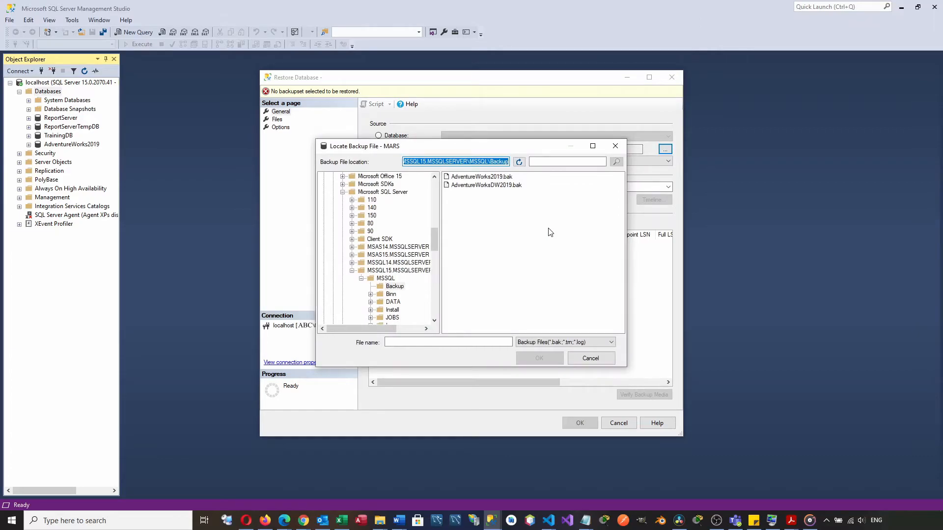
{"action": "left_click", "coordinate": [495, 185]}
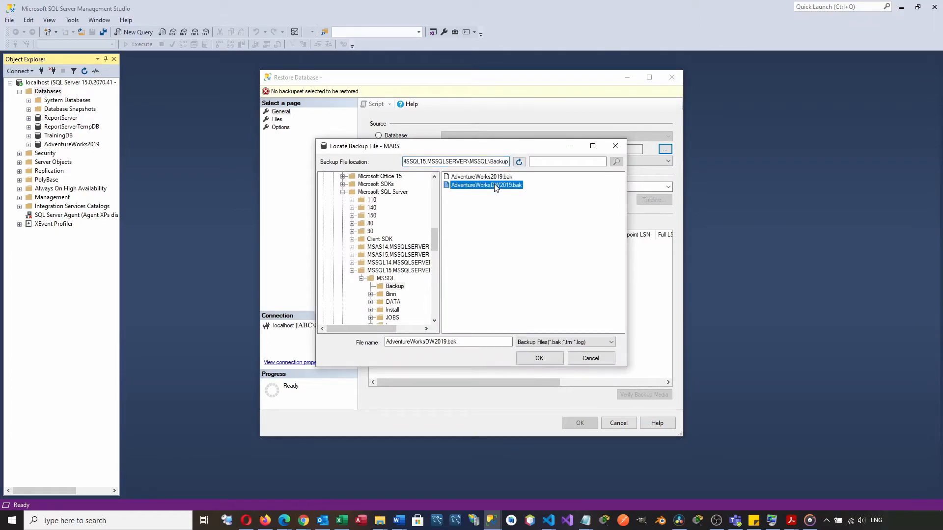
{"action": "left_click", "coordinate": [541, 358]}
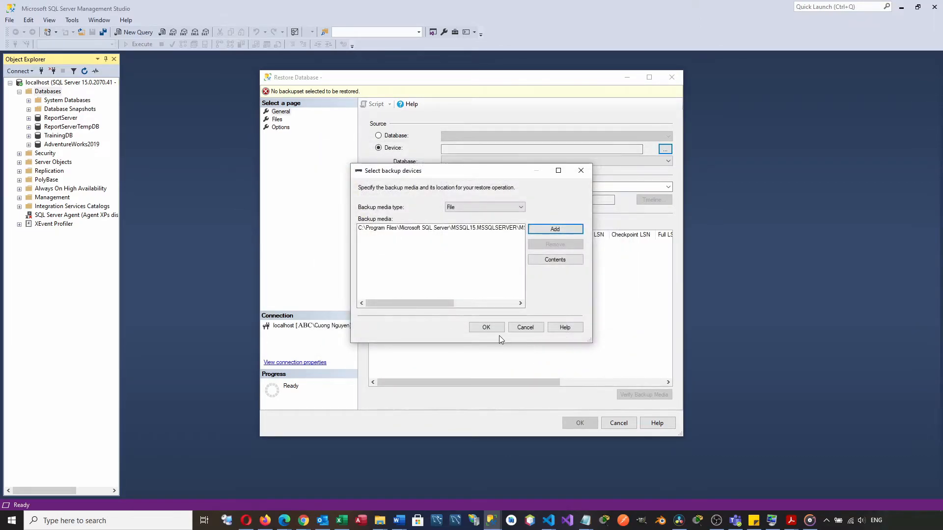
{"action": "left_click", "coordinate": [486, 328]}
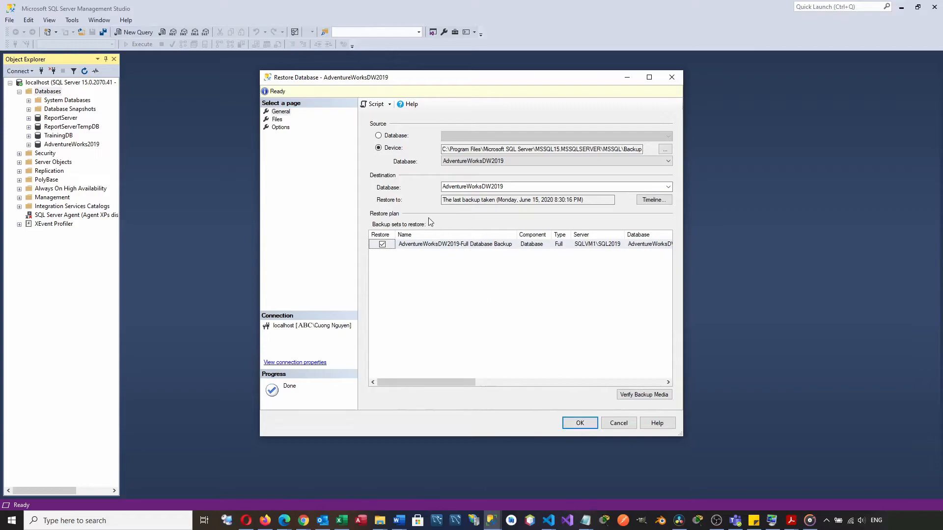
{"action": "left_click", "coordinate": [588, 421]}
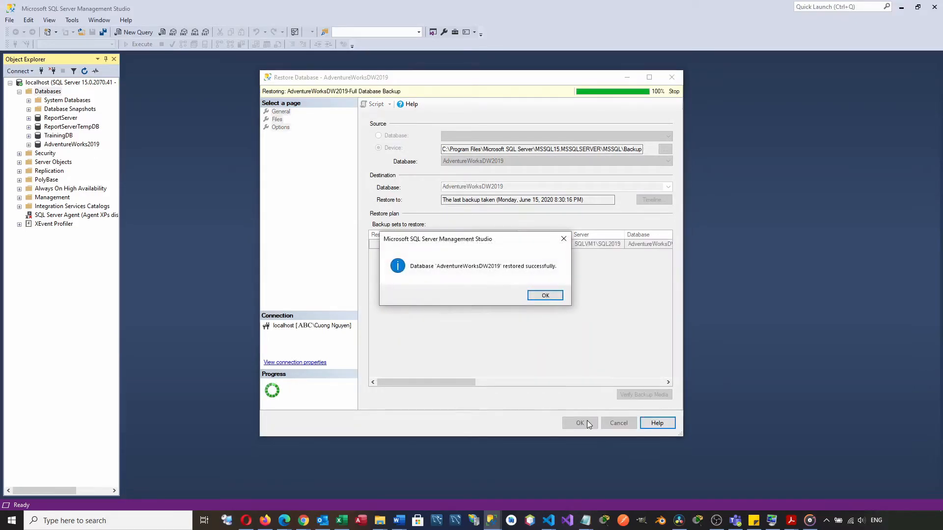
{"action": "left_click", "coordinate": [545, 296]}
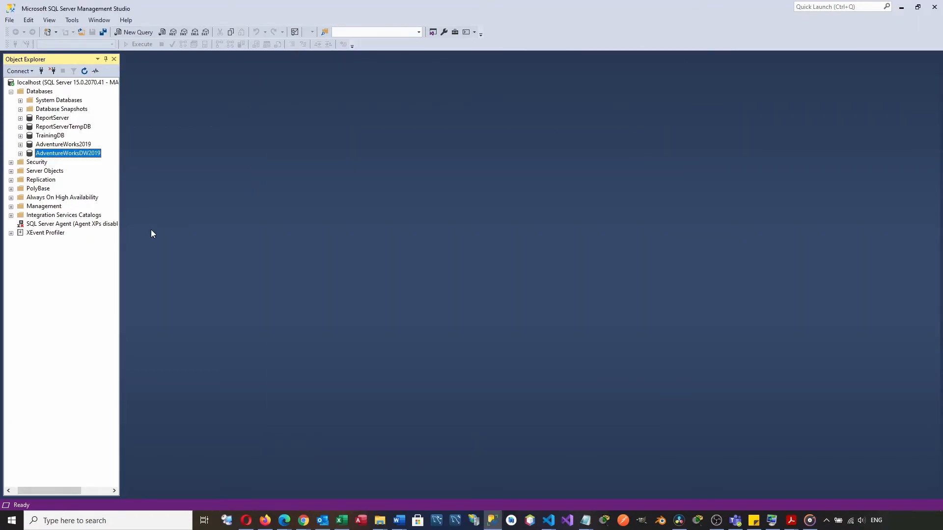
- Expand the tables of the AdventureWorksDW2019 database to examine the table list, and collapse the database again
{"action": "left_click", "coordinate": [21, 154]}
{"action": "left_click", "coordinate": [29, 172]}
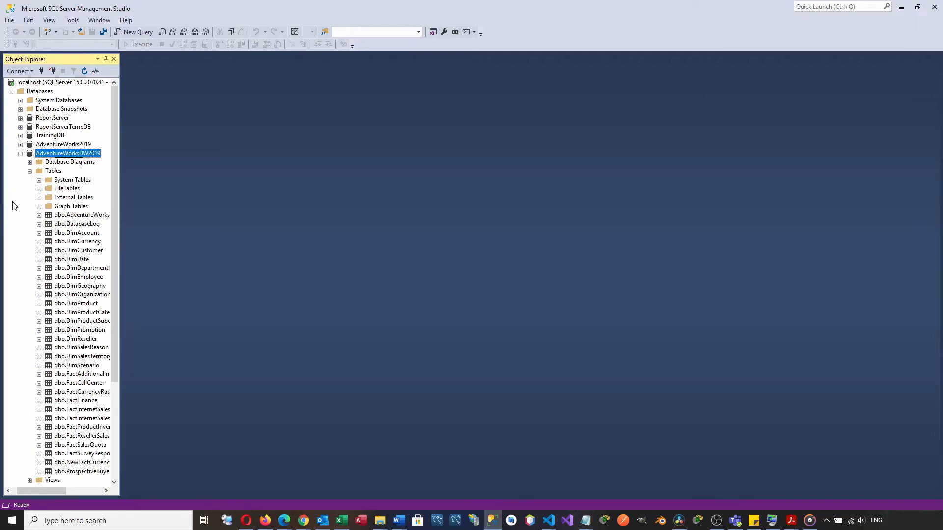
{"action": "left_click", "coordinate": [20, 154]}
- Expand AdventureWorks2019, run "select * from Person.Address;" in a new query against it, and look through the results
{"action": "left_click", "coordinate": [49, 146]}
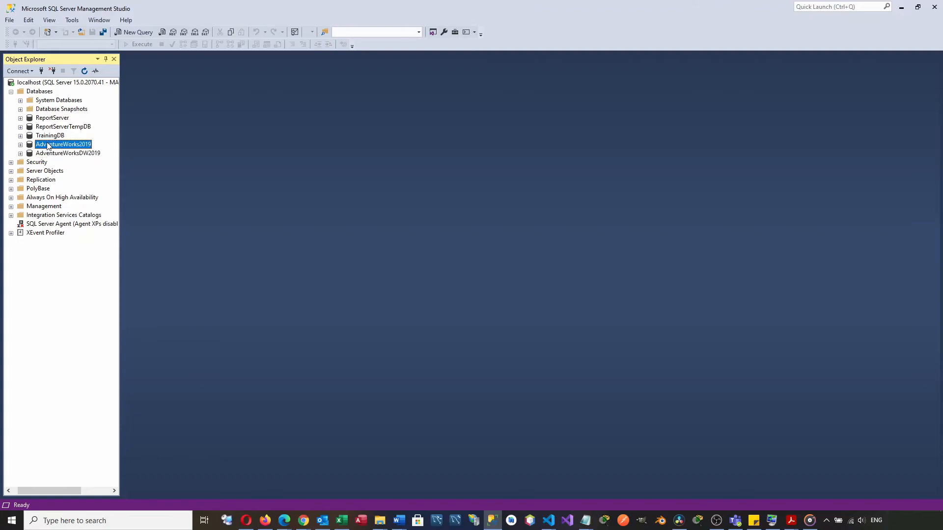
{"action": "left_click", "coordinate": [20, 145]}
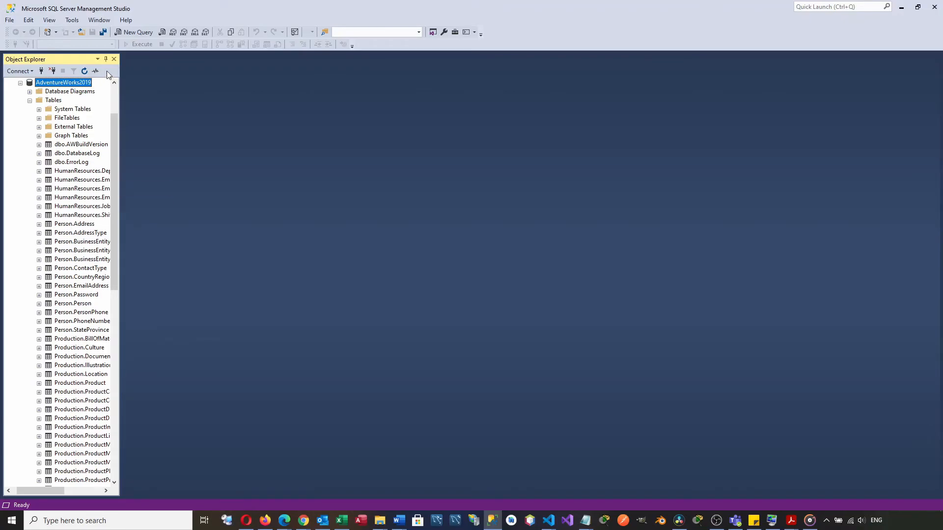
{"action": "left_click", "coordinate": [136, 32]}
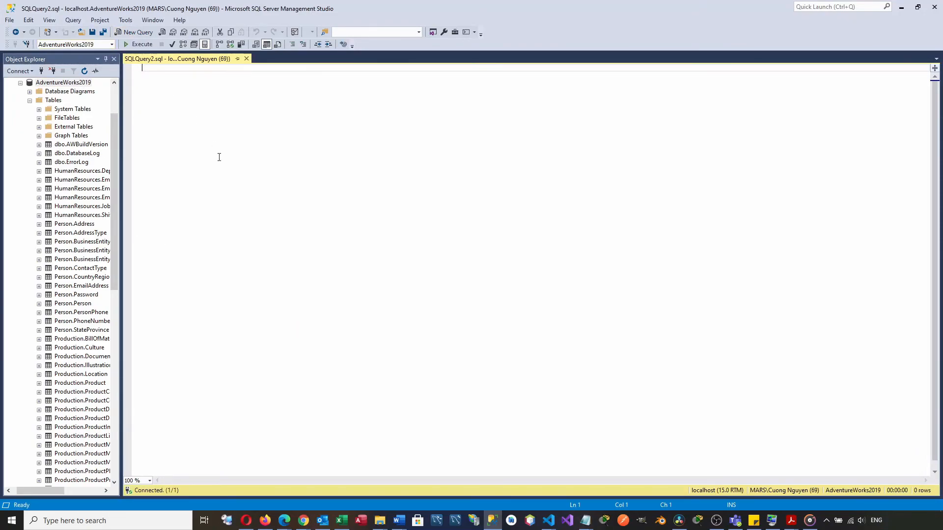
{"action": "type", "text": "select * from"}
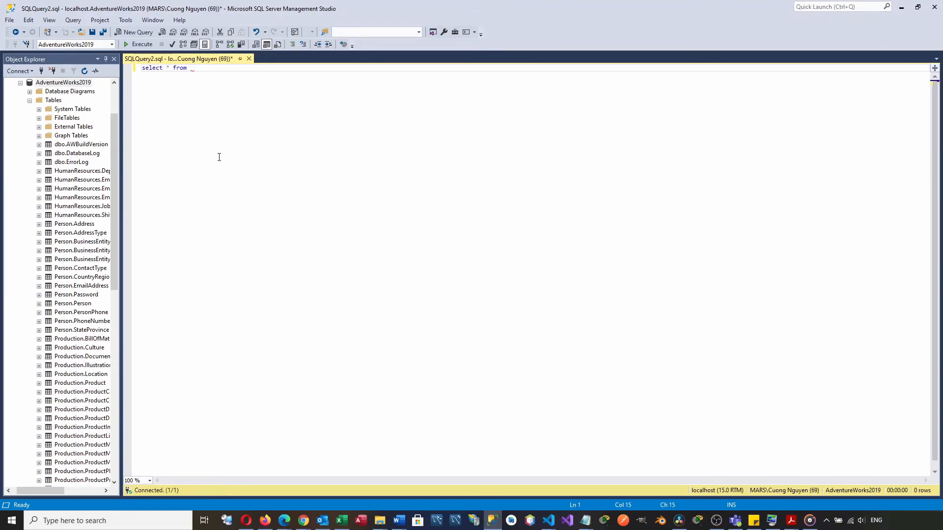
{"action": "type", "text": "n.Address;"}
{"action": "key", "text": "ctrl+a"}
{"action": "key", "text": "F5"}
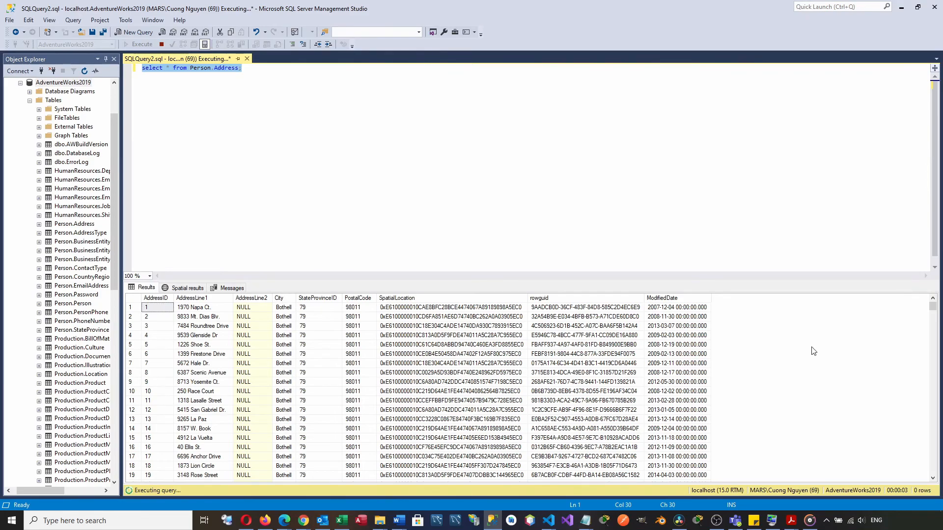
{"action": "left_click_drag", "start_coordinate": [933, 314], "coordinate": [939, 357]}
{"action": "left_click_drag", "start_coordinate": [932, 470], "coordinate": [921, 244]}
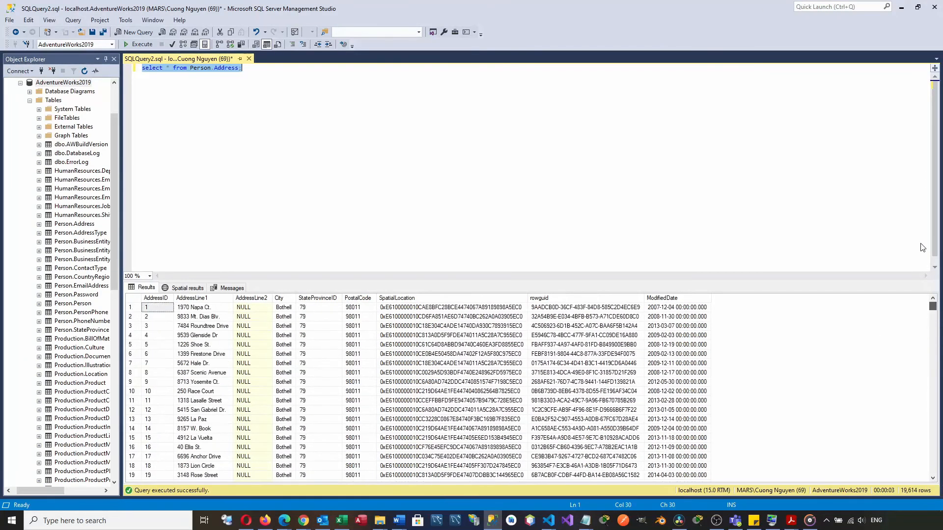